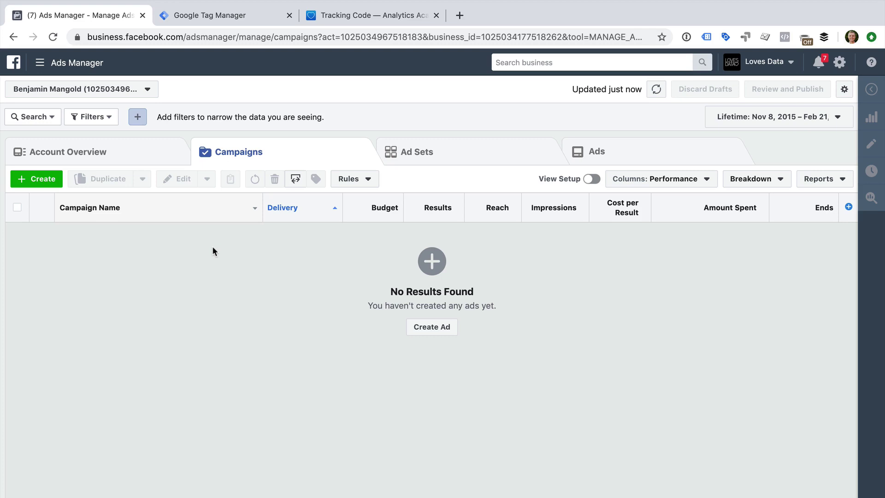
Go to Events Manager's Pixels through All Tools and look at the new data source options.
left_click(41, 63)
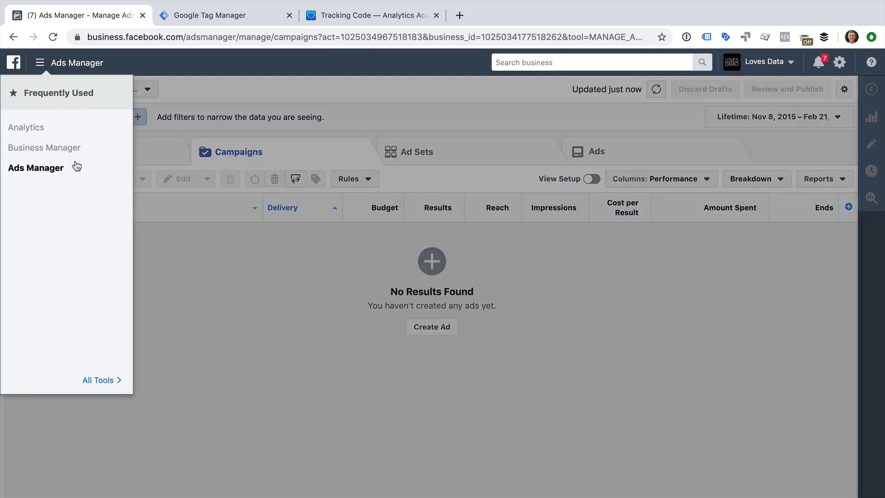
left_click(107, 380)
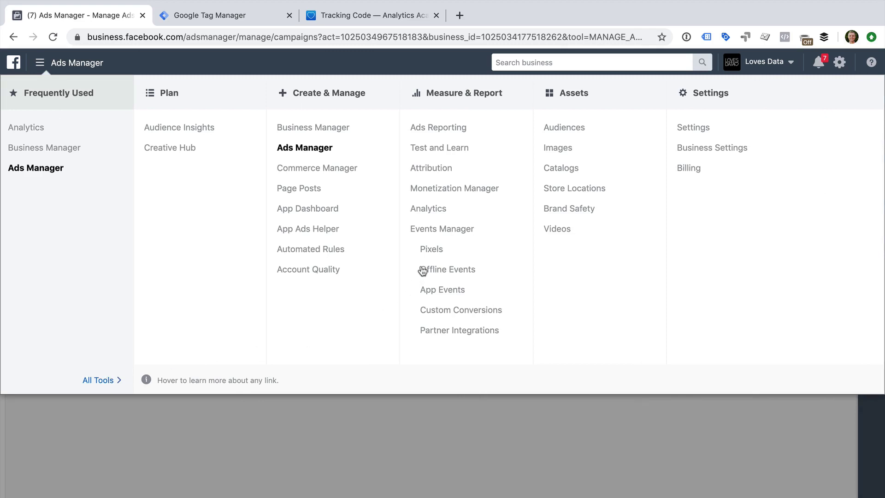
left_click(431, 250)
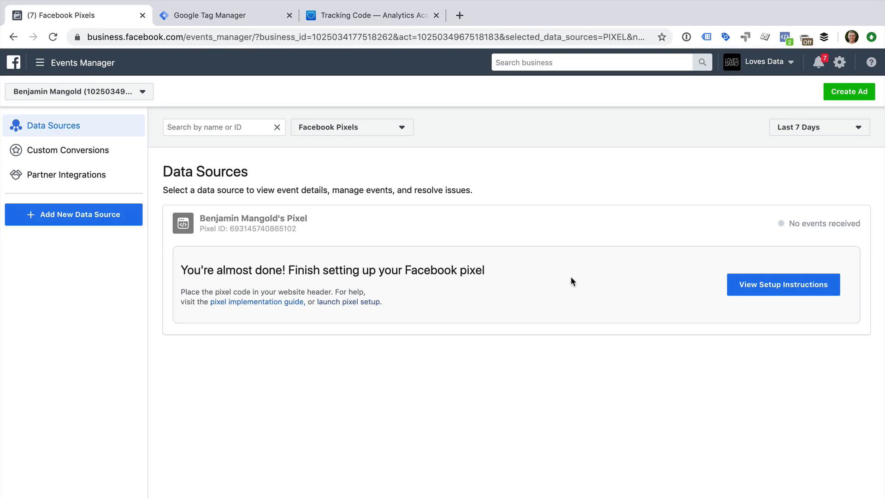
left_click(110, 224)
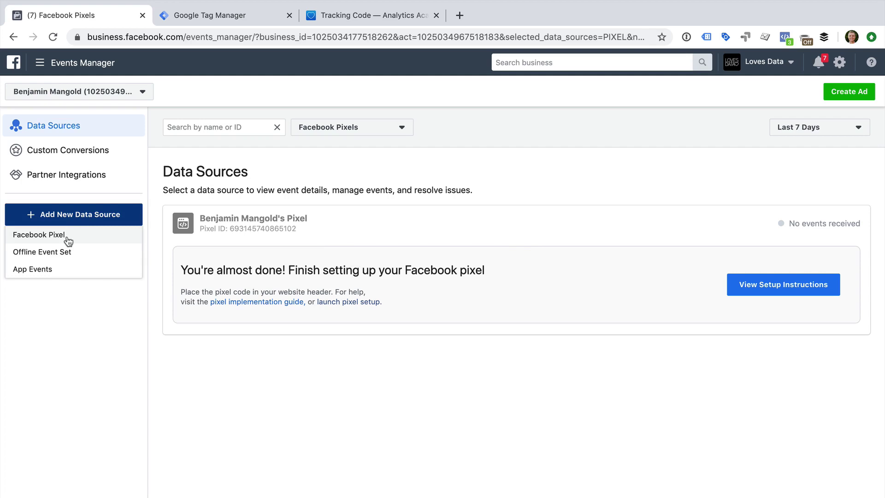
Open the pixel's setup instructions and browse the Partner Integration list.
left_click(355, 226)
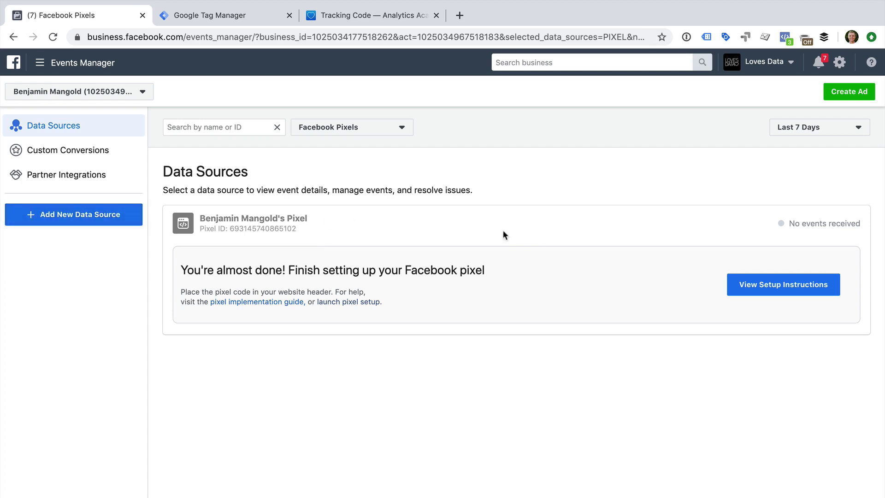
left_click(771, 288)
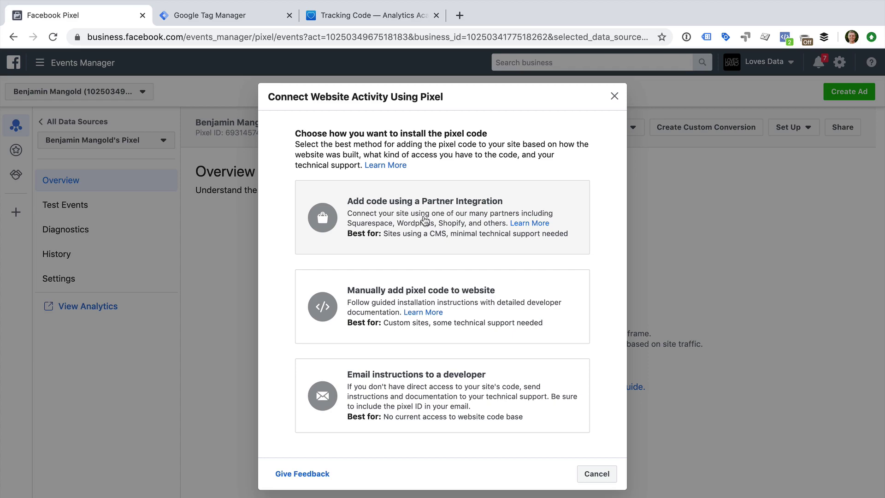
left_click(405, 216)
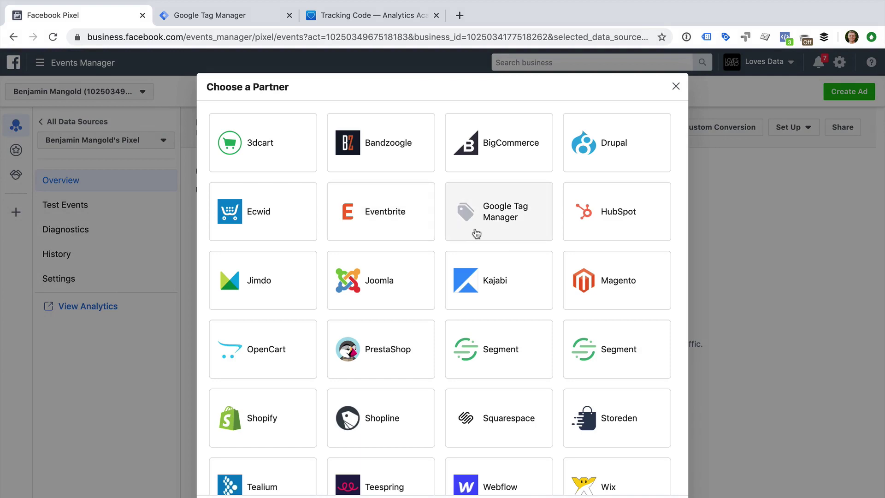
scroll(475, 233, "down", 2)
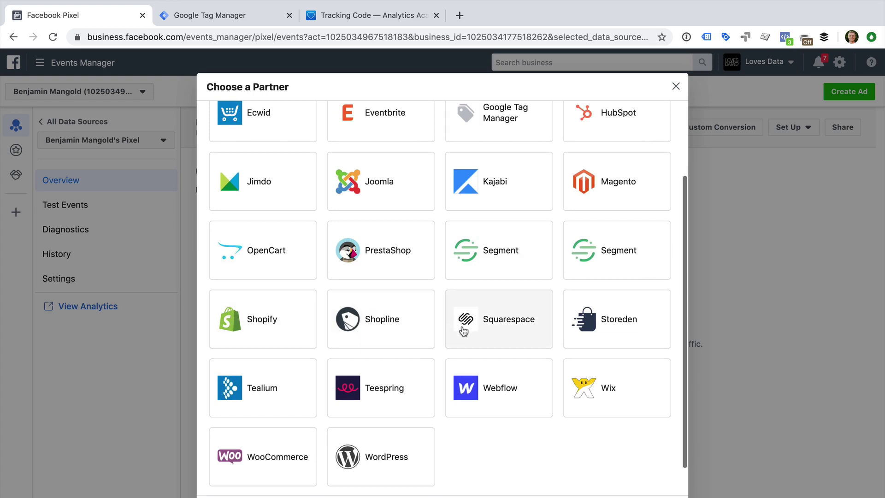
scroll(397, 440, "down", 1)
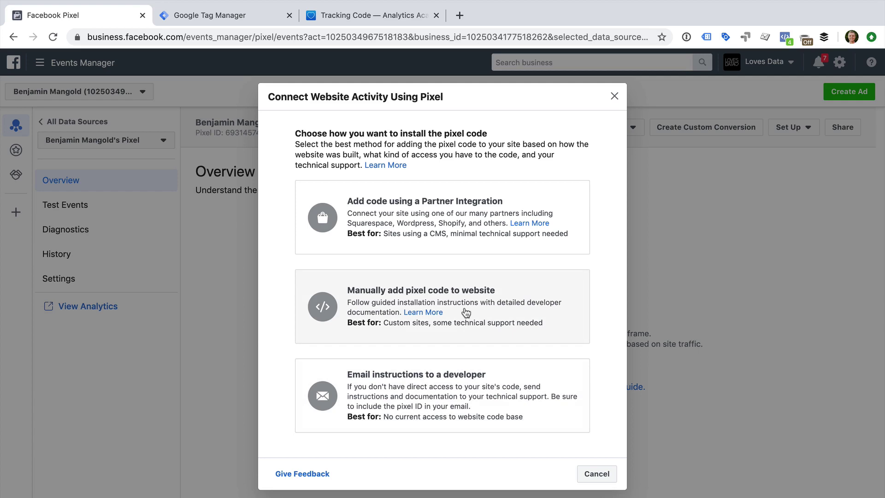
Choose manual pixel installation, copy the base code, and return to Google Tag Manager.
left_click(466, 313)
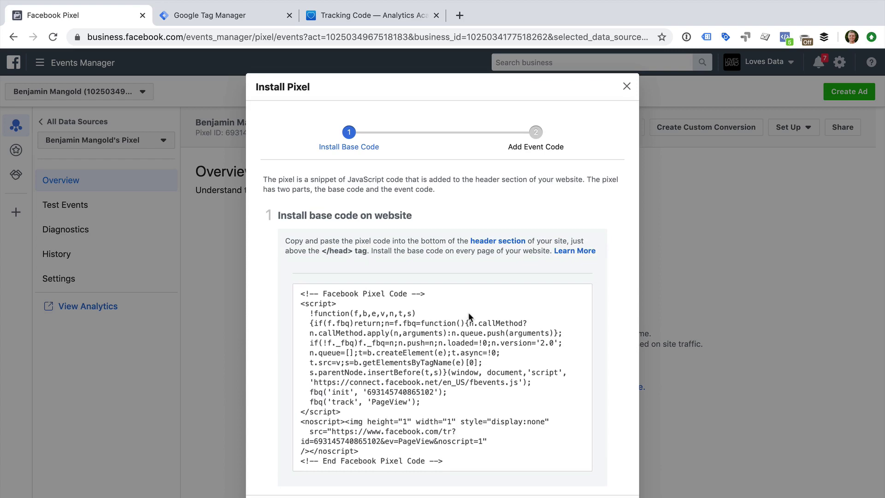
left_click(503, 354)
left_click(258, 16)
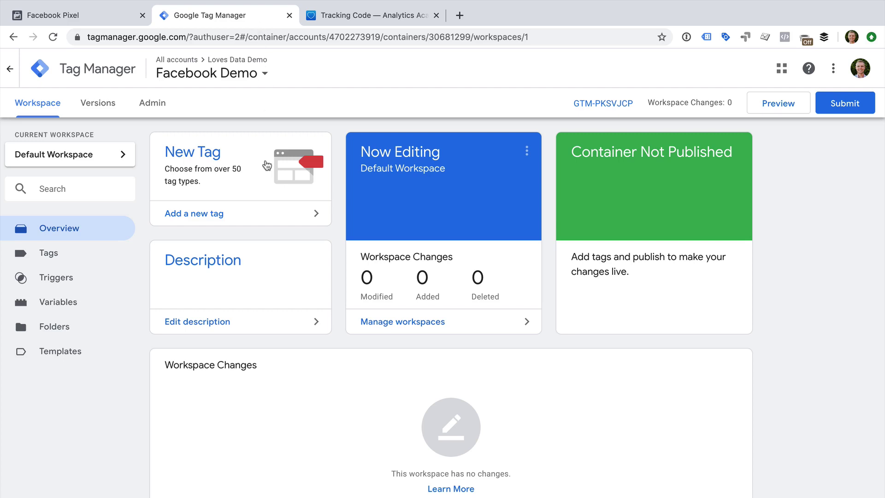
Create a new tag titled 'Facebook Pixel' and bring up its tag type list.
left_click(226, 214)
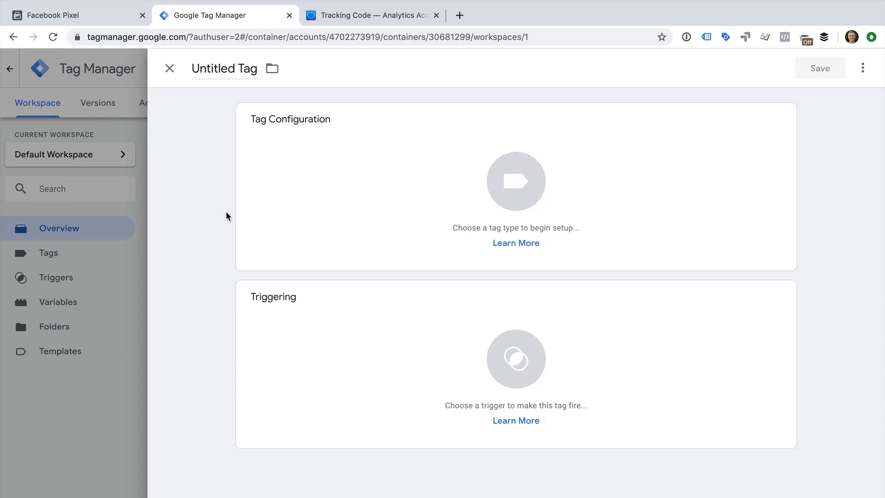
double_click(242, 71)
triple_click(242, 73)
type("FAc")
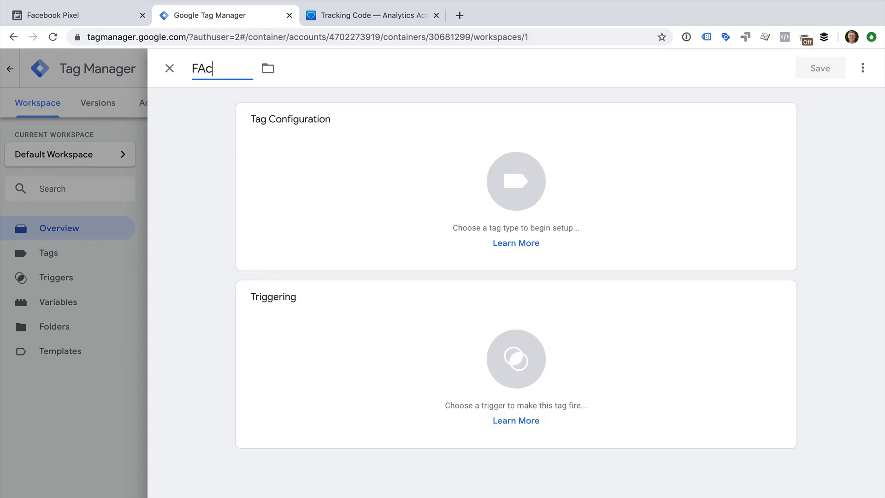
key("BackSpace")
key("BackSpace")
type("acebook Pixel")
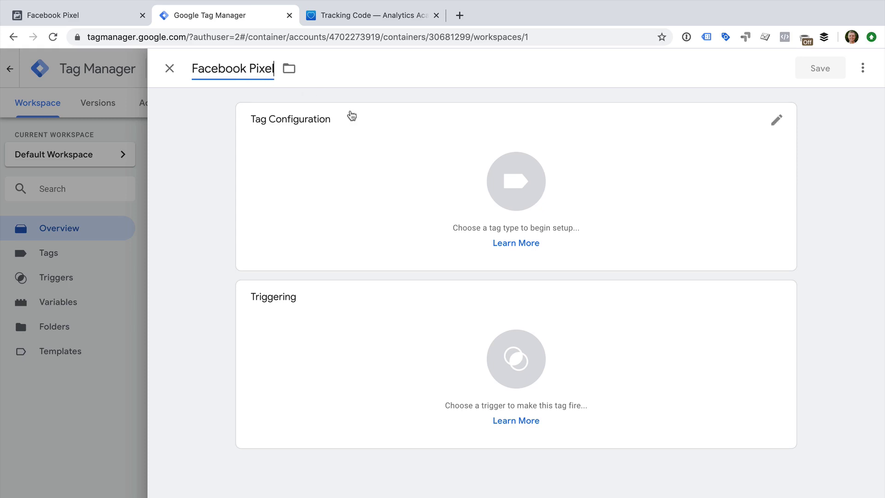
left_click(385, 148)
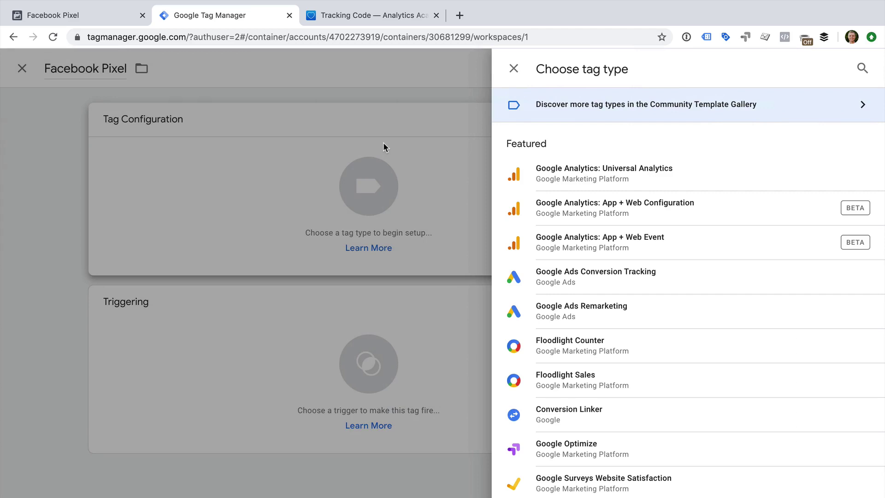
scroll(556, 262, "down", 5)
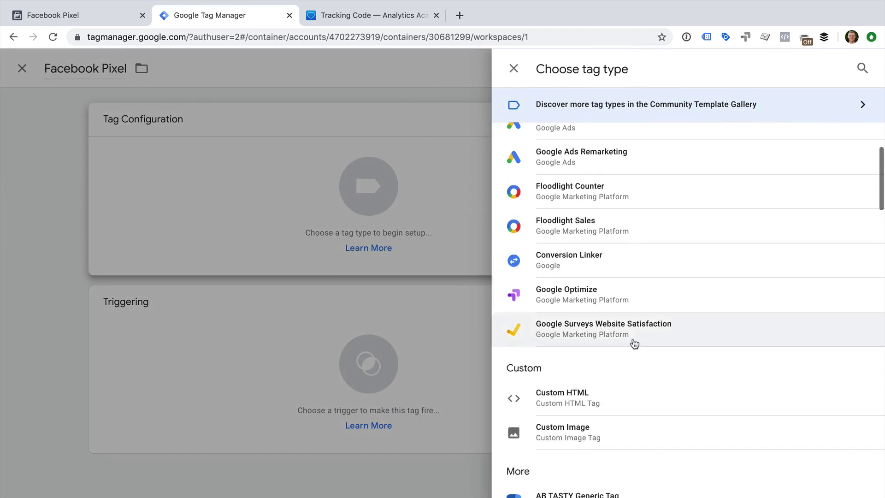
Make the tag Custom HTML and paste the pixel base code into its HTML box.
left_click(627, 360)
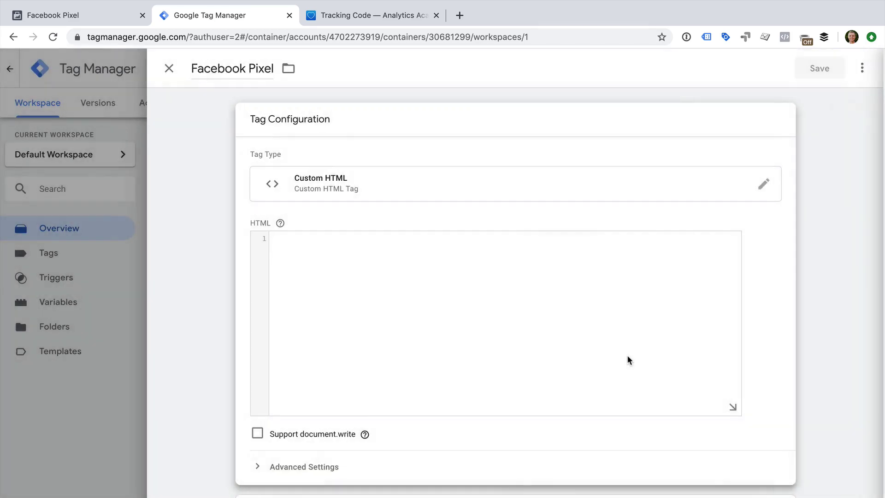
left_click(452, 280)
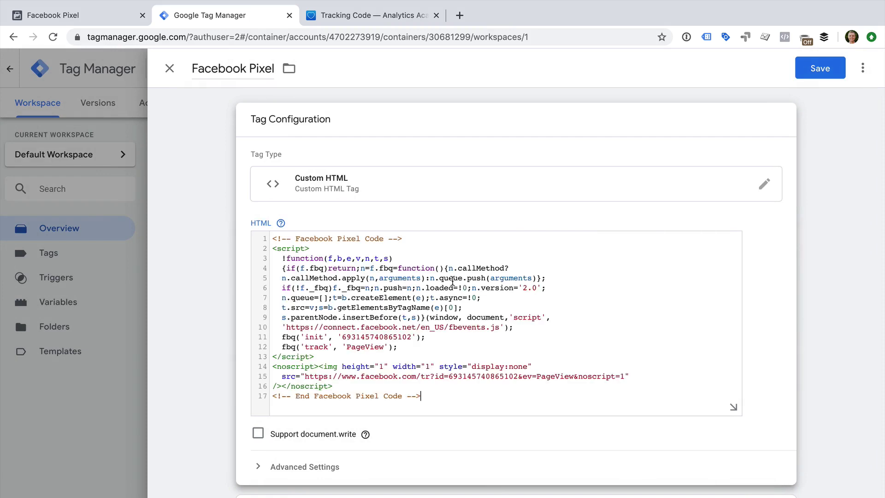
scroll(417, 450, "down", 2)
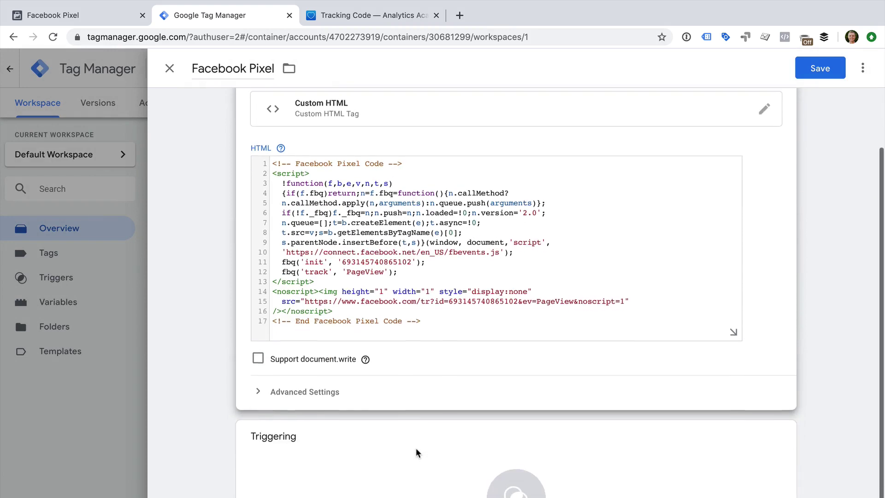
Set the tag firing option under Advanced Settings to Once per page.
left_click(326, 390)
scroll(326, 390, "down", 4)
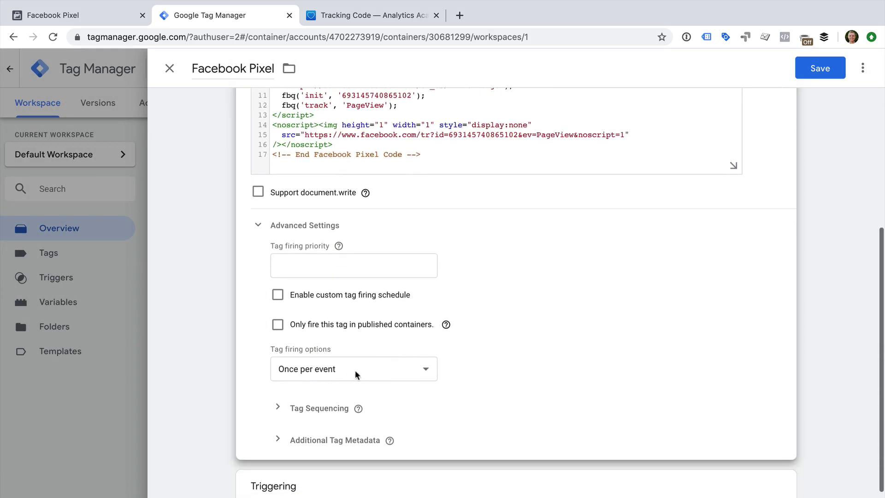
left_click(376, 371)
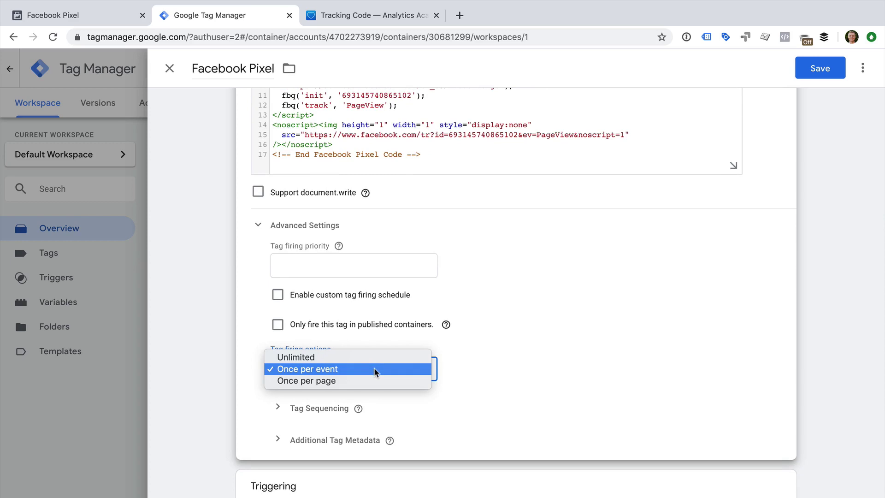
left_click(374, 375)
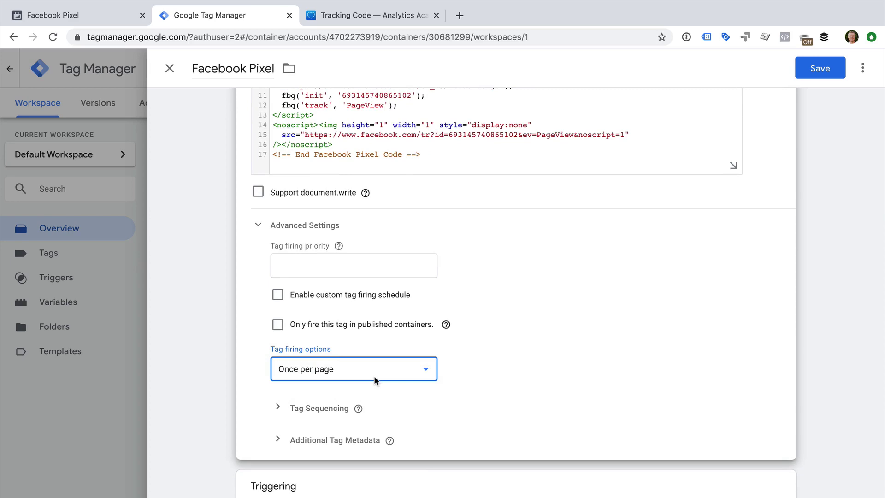
scroll(374, 375, "down", 3)
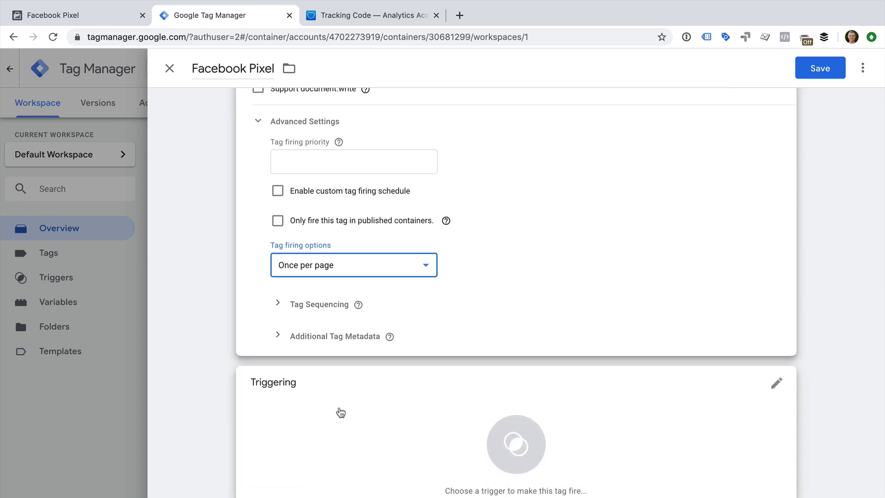
Trigger the Facebook Pixel tag on All Pages and save it.
left_click(341, 412)
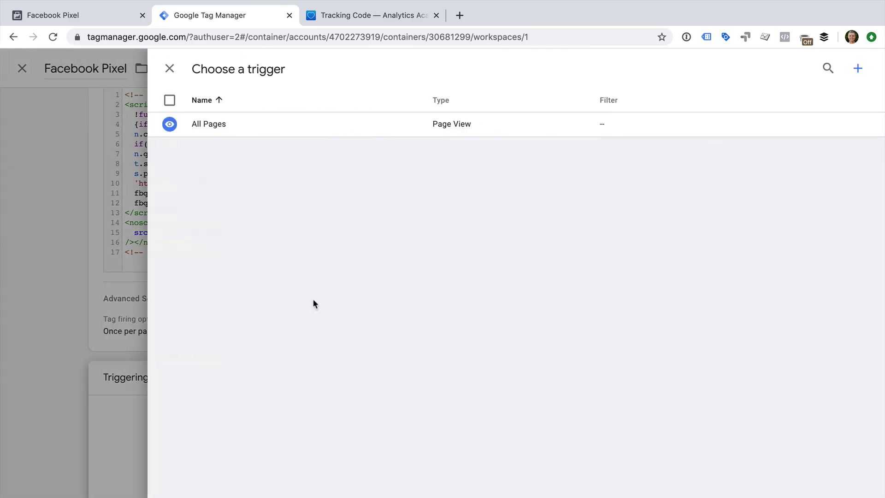
left_click(211, 129)
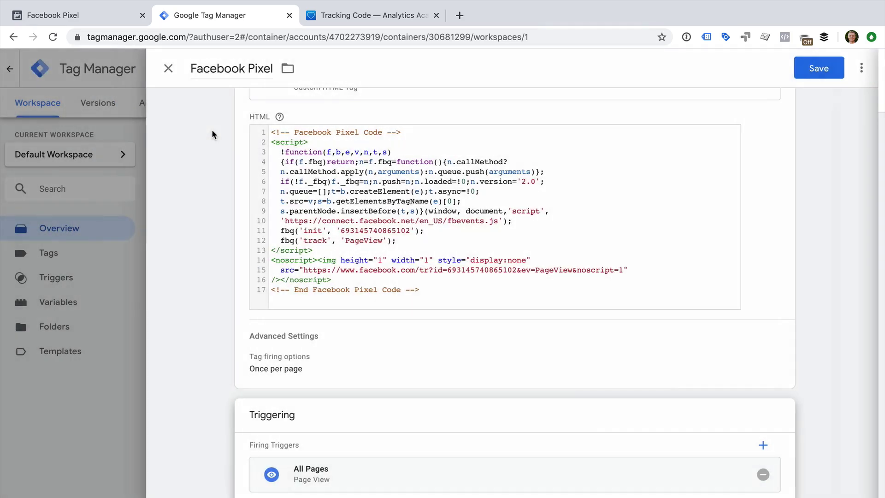
left_click(812, 76)
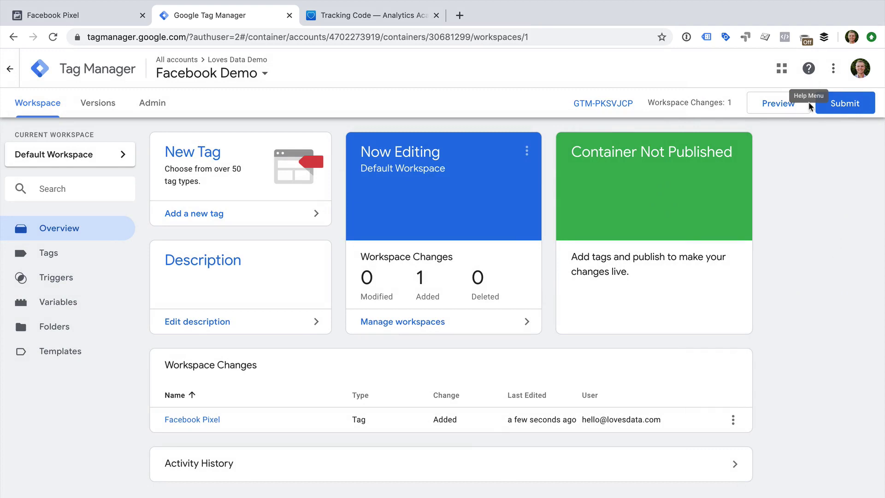
Preview the workspace on the reloaded Tracking Code Example site and confirm Facebook Pixel fired once.
left_click(769, 108)
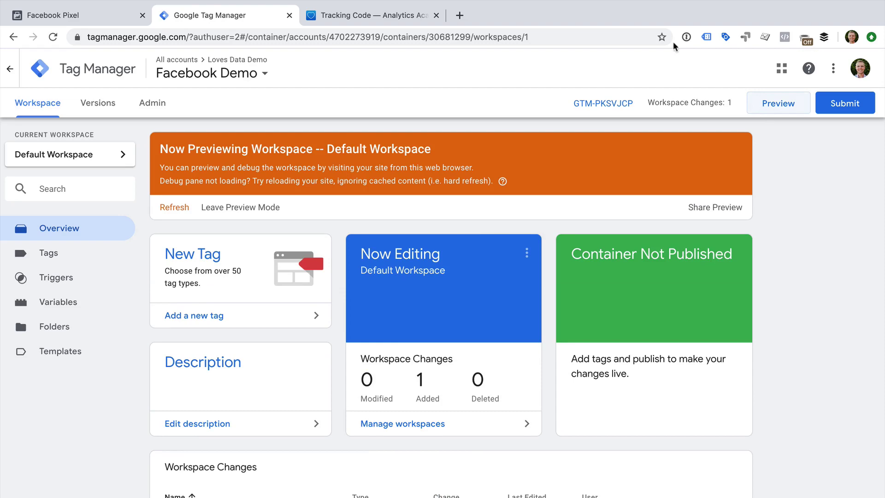
left_click(415, 15)
key("super+r")
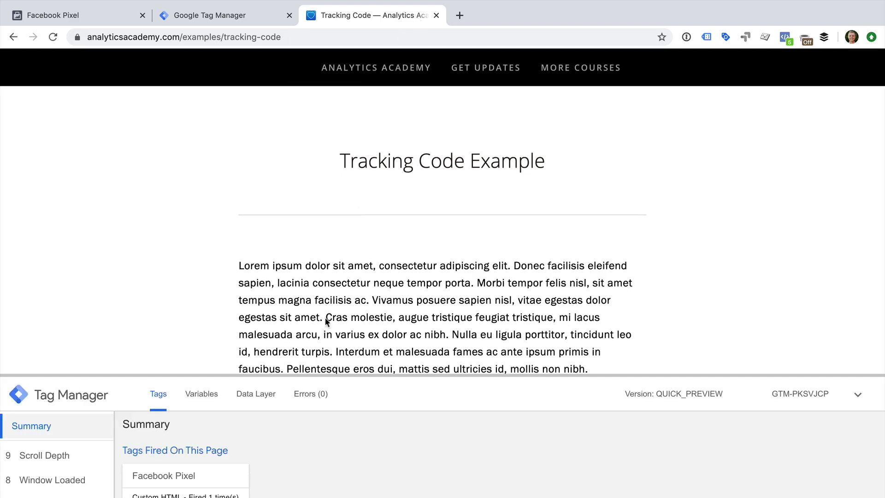
left_click_drag(305, 375, 315, 245)
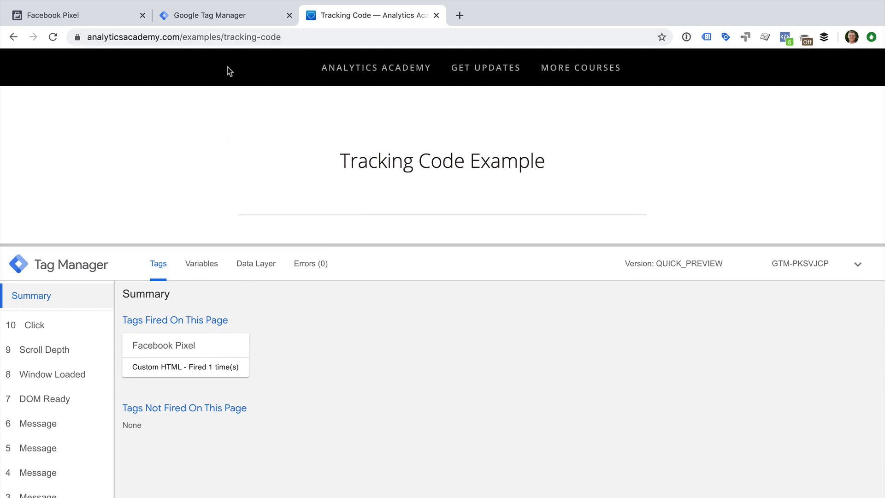
Submit and publish the container as version 'Added Facebook Pixel'.
left_click(220, 16)
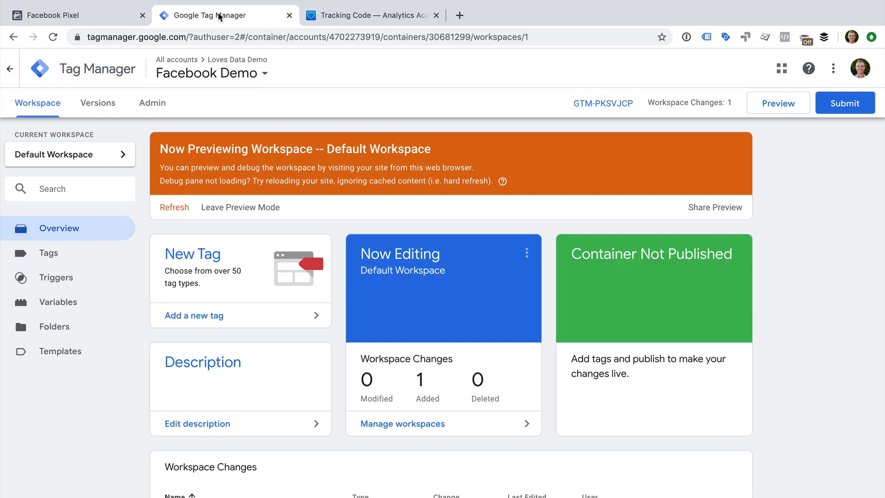
left_click(837, 111)
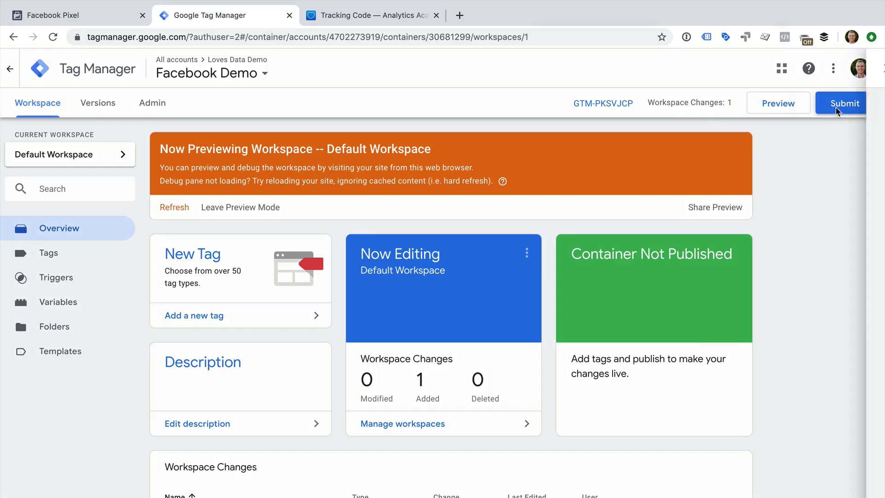
left_click(384, 210)
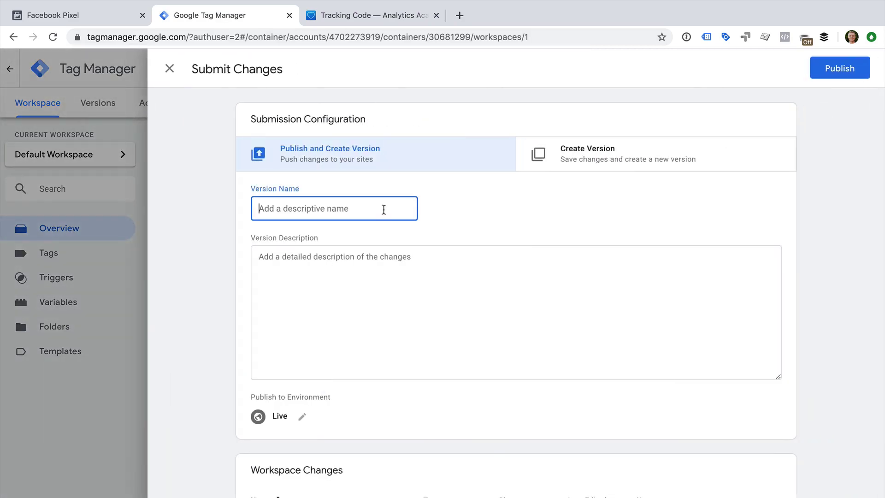
type("Added Facebook P")
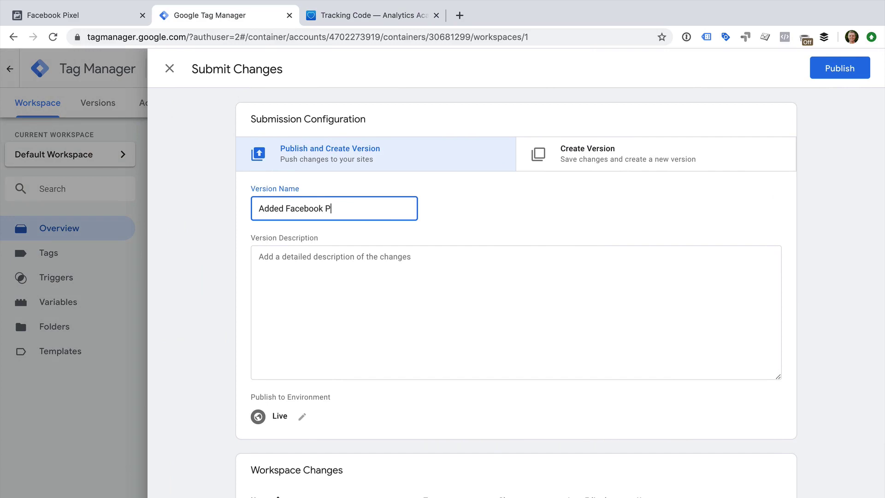
type("ixel")
left_click(837, 70)
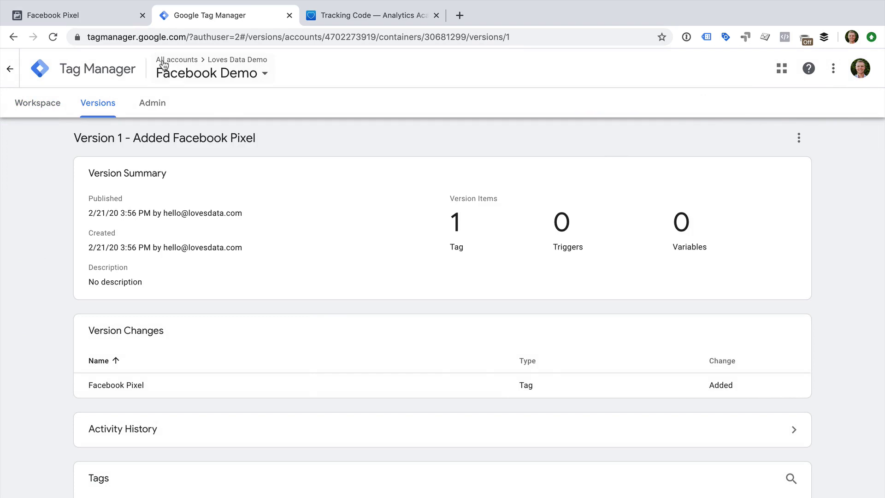
left_click(117, 17)
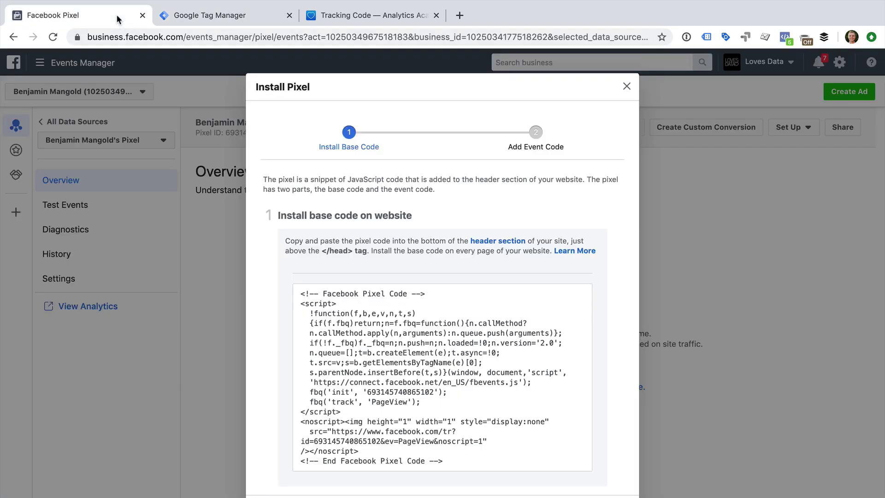
scroll(388, 267, "down", 5)
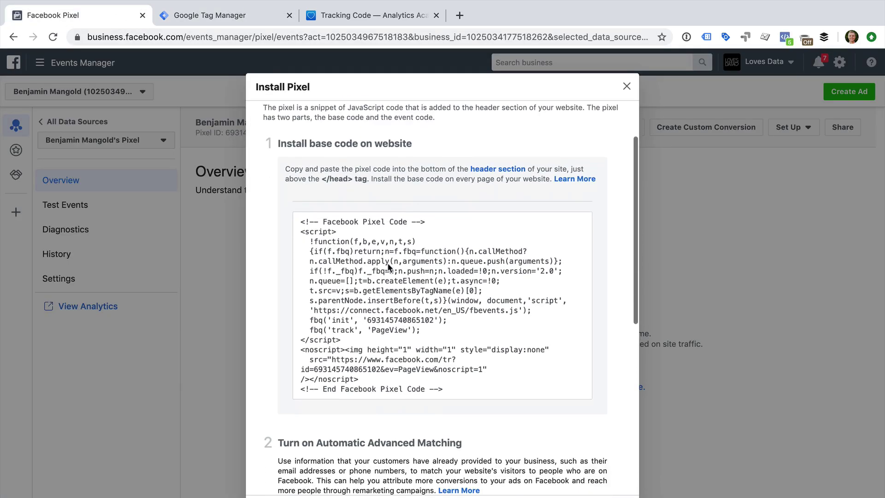
scroll(388, 267, "down", 7)
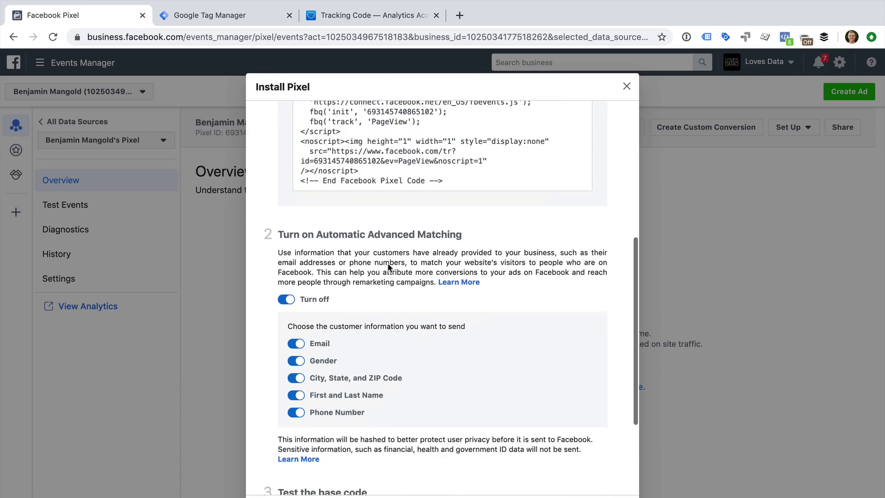
left_click(287, 286)
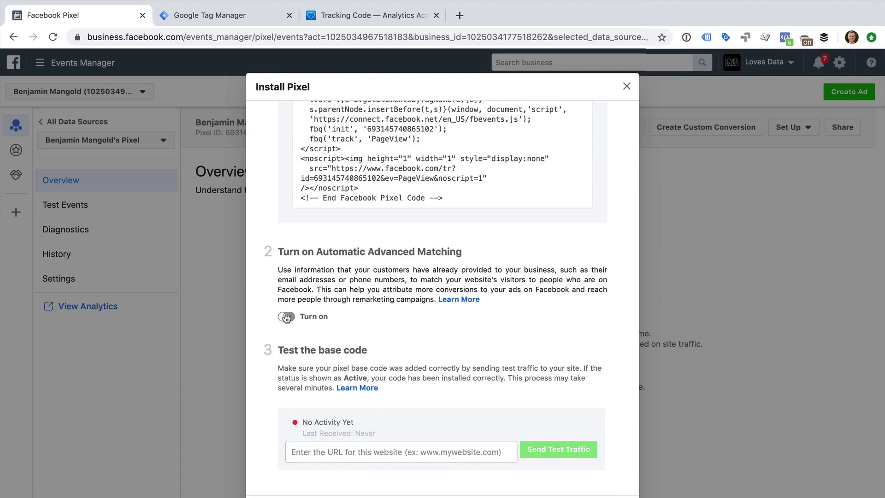
left_click(286, 314)
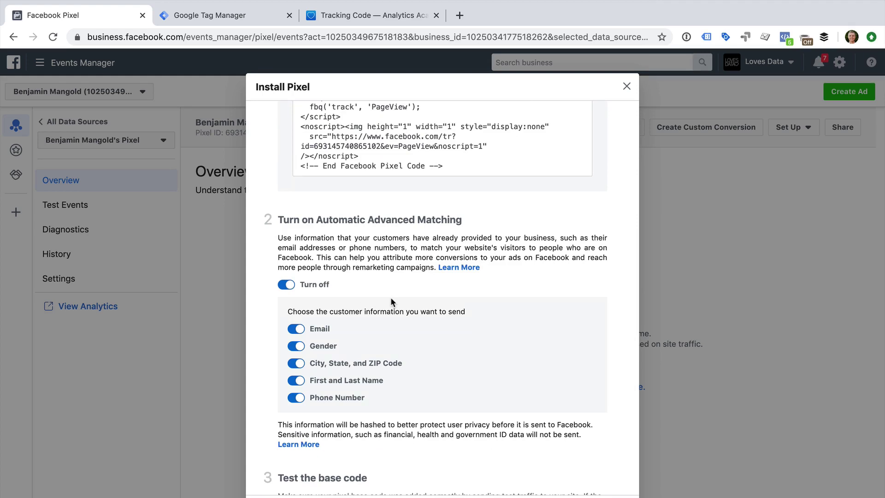
scroll(390, 300, "down", 2)
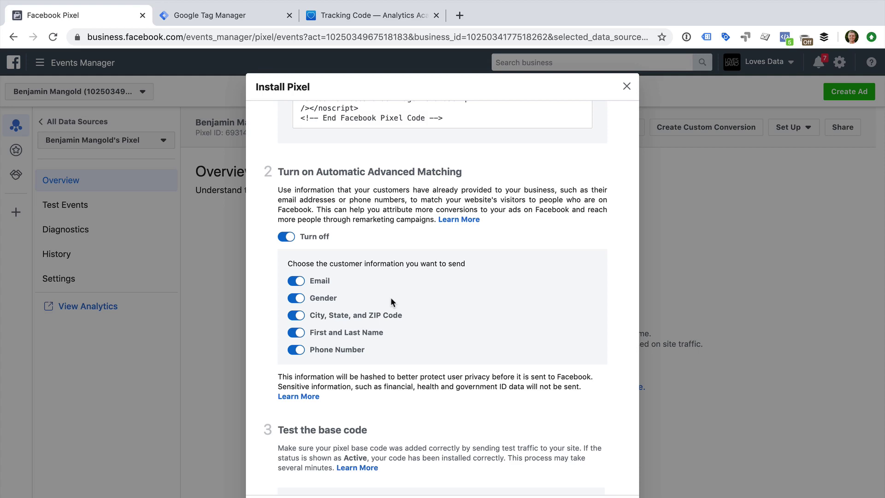
scroll(391, 299, "down", 3)
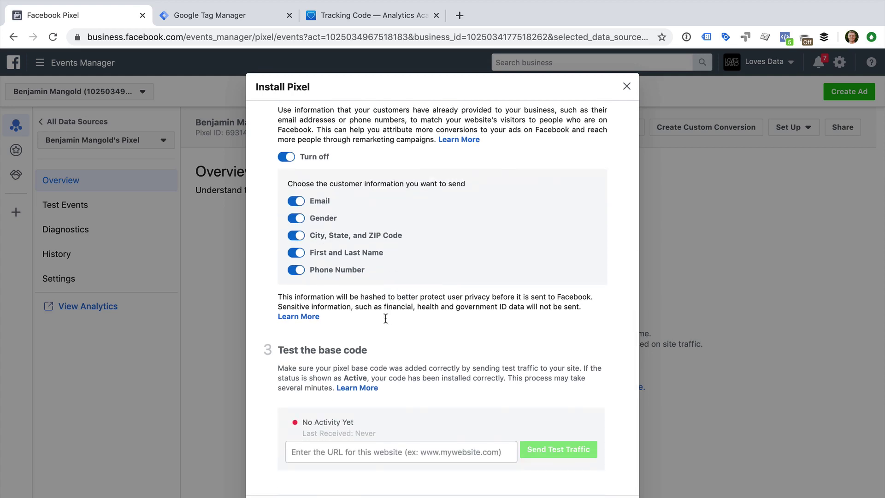
left_click(343, 452)
type("www.analytics")
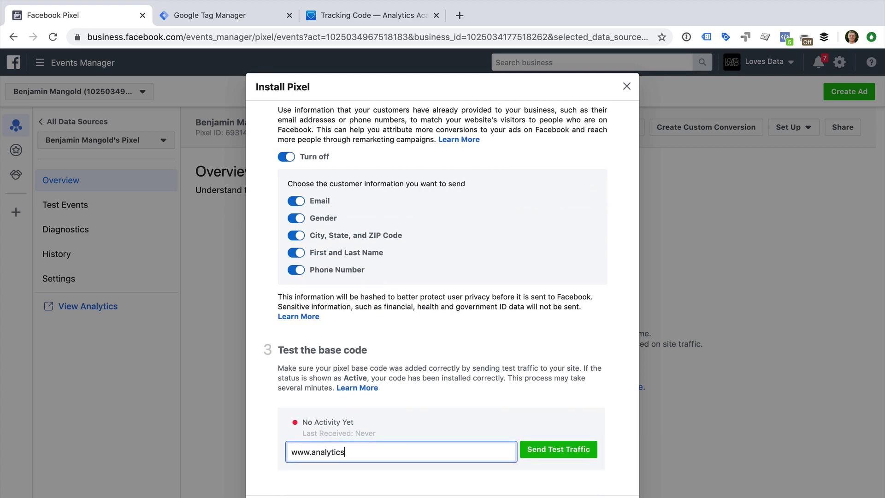
type("academy.com/example/tracking-code")
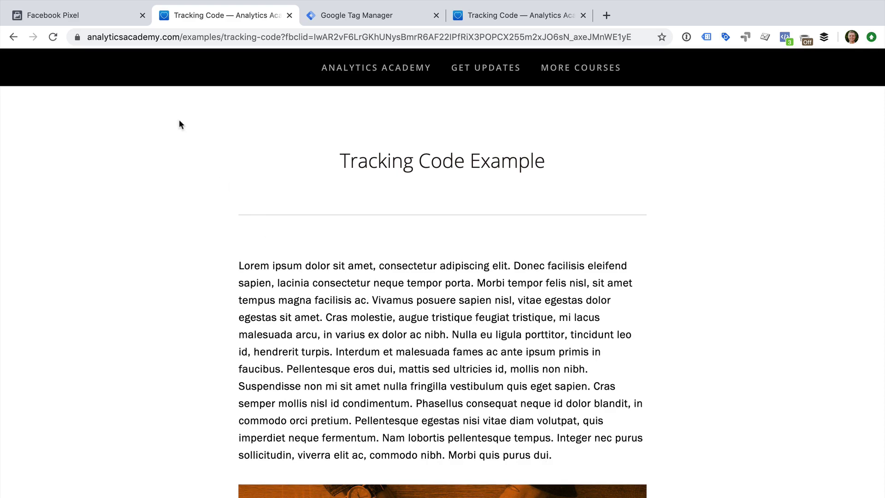
Confirm the pixel base code shows Active and continue to Add Event Code.
left_click(116, 16)
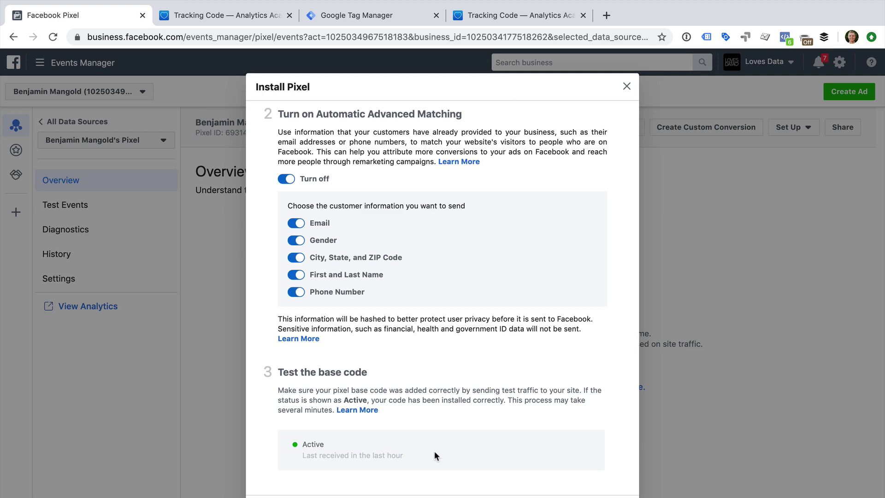
left_click(555, 495)
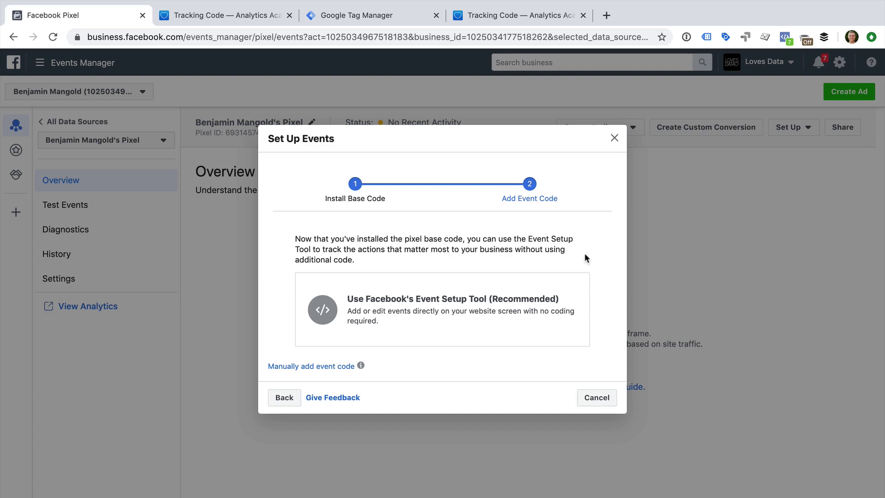
Dismiss the Set Up Events dialog and start a new website Custom Audience.
left_click(615, 138)
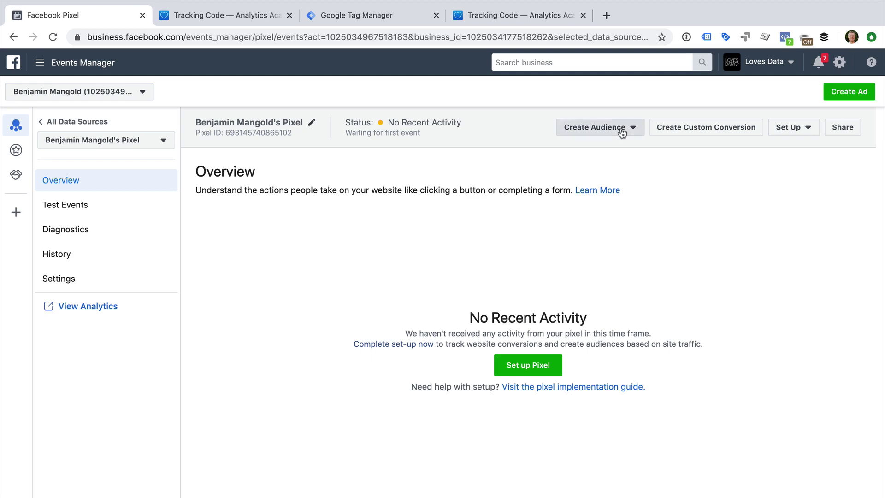
left_click(621, 130)
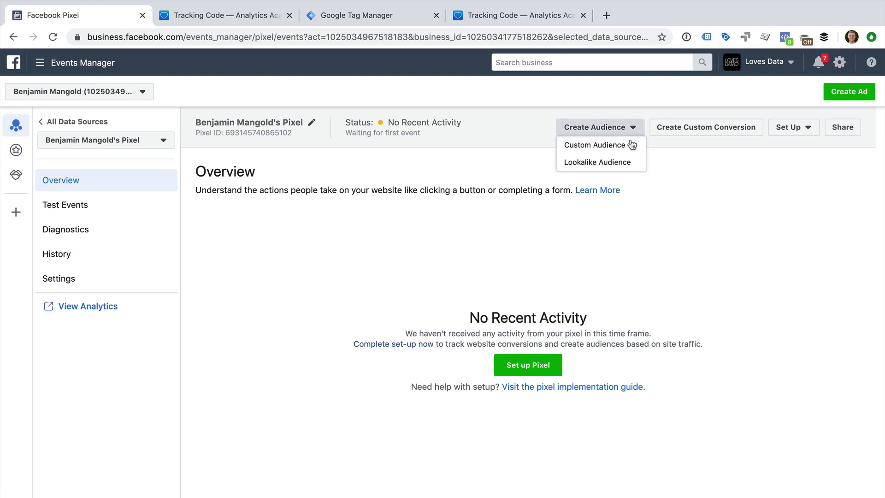
left_click(636, 147)
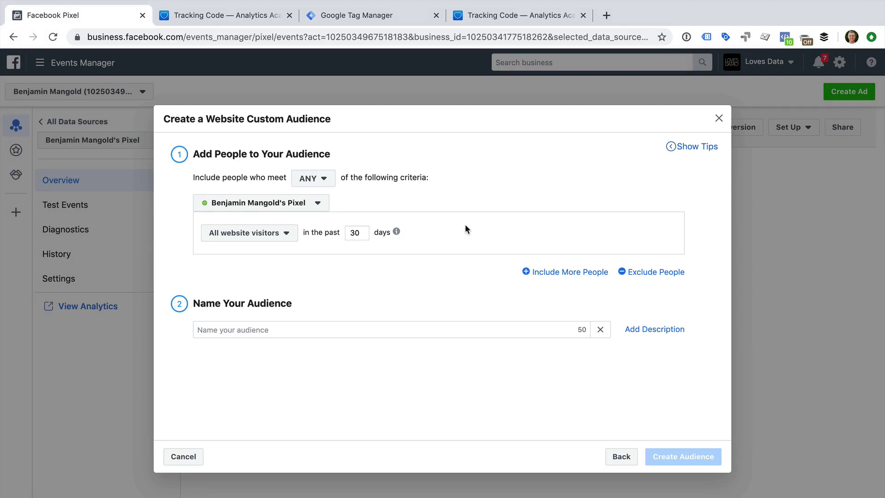
Exclude visitors of pages whose URL contains 'thank-you' or 'purchased' in the past 30 days.
left_click(642, 273)
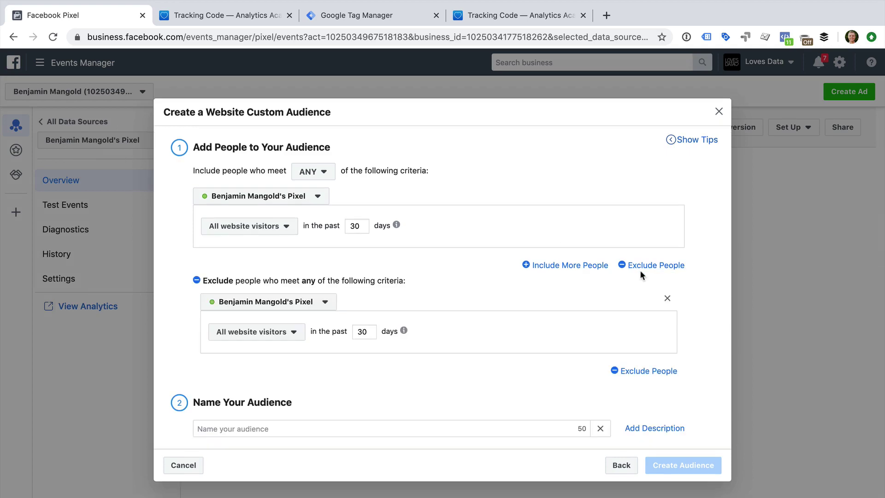
left_click(294, 334)
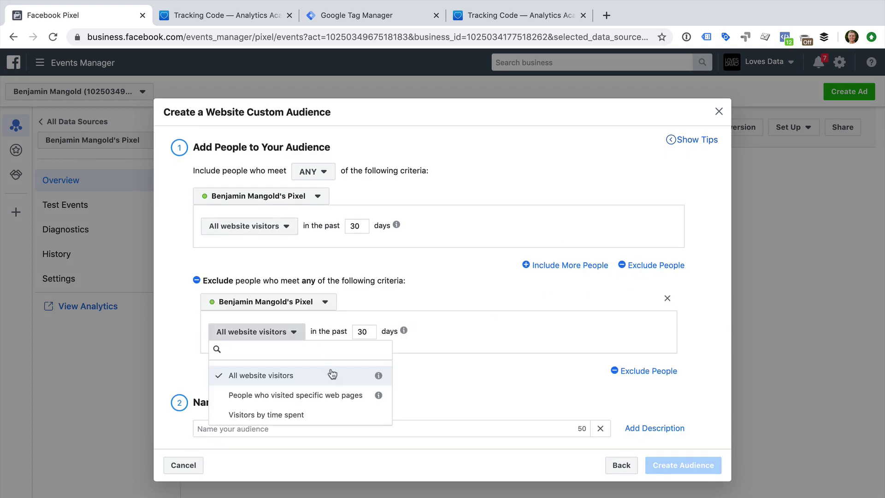
left_click(322, 400)
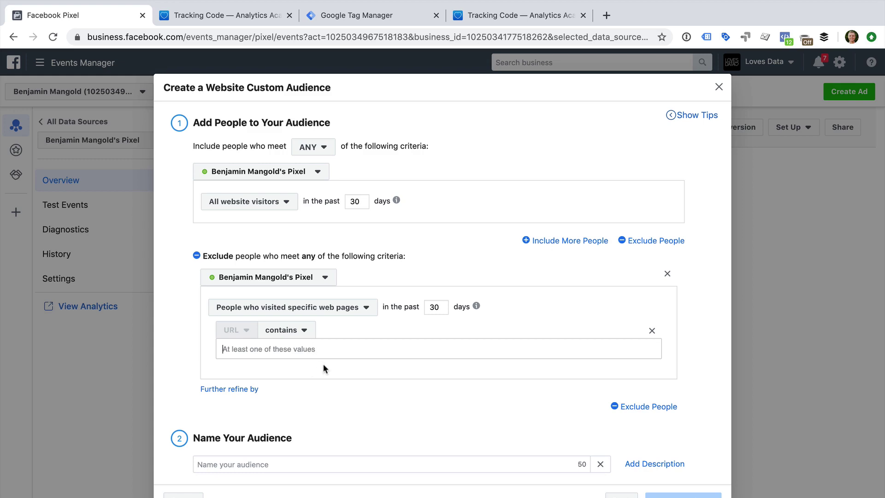
type("thank-you")
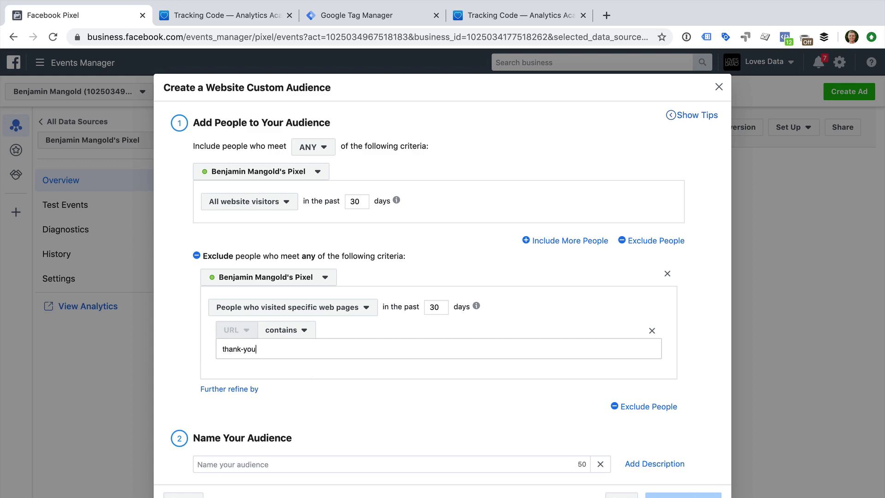
key("Return")
type("purchased")
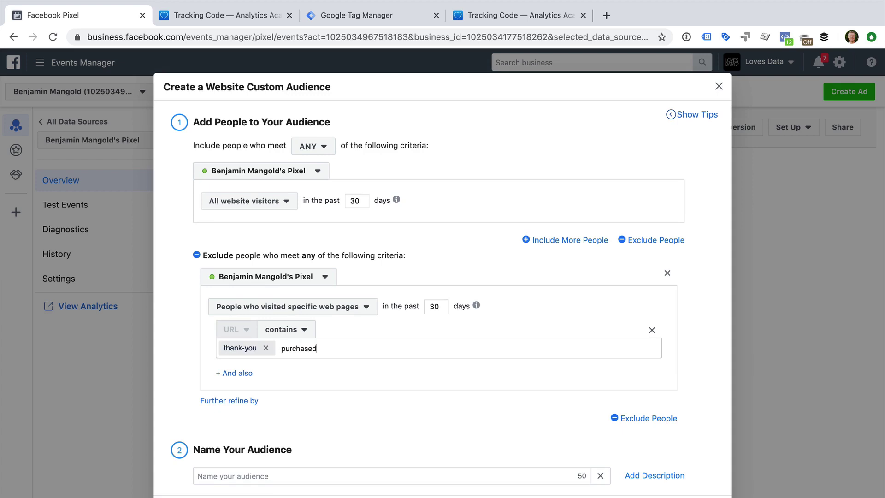
key("Return")
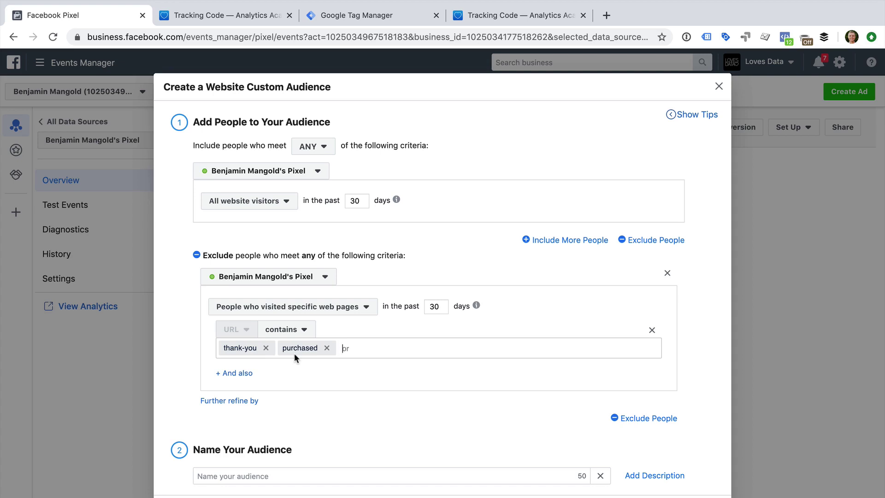
Name the audience 'Visitors Who Haven't Converted' and create it.
left_click(251, 474)
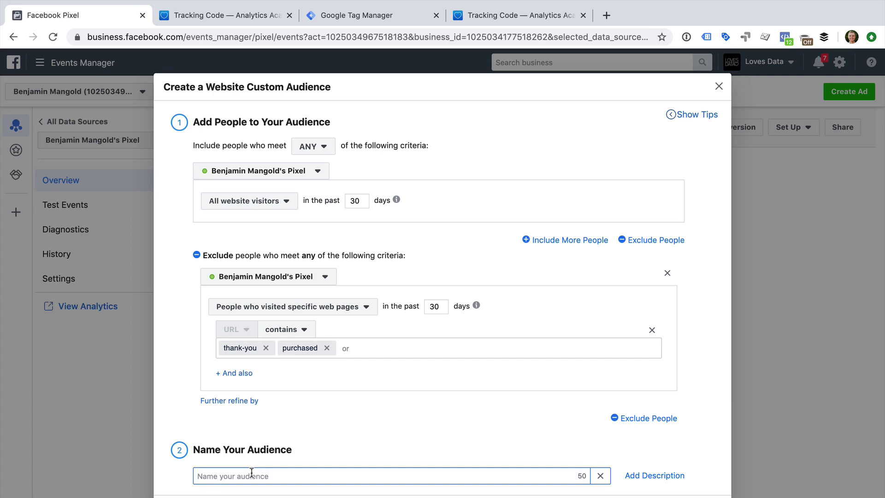
type("Visitors Who Haven't Converted")
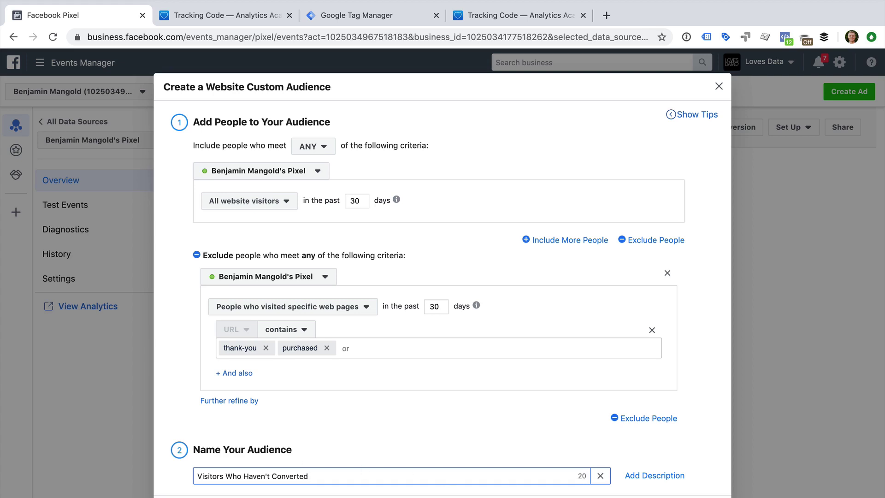
left_click(452, 496)
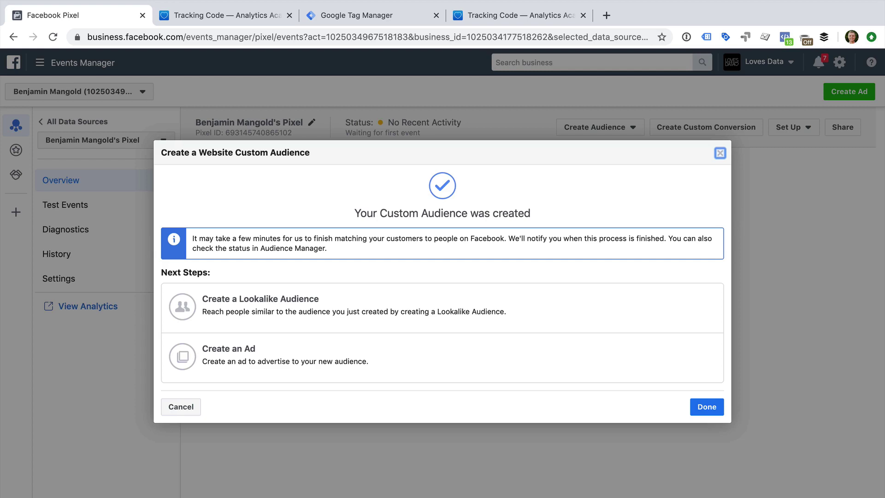
Close the audience confirmation and expand All Tools in the business tools menu.
left_click(706, 407)
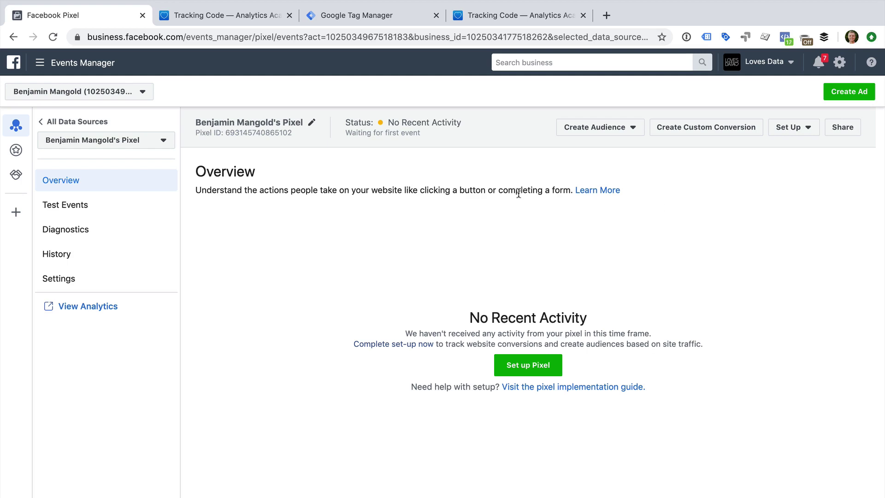
left_click(60, 63)
mouse_move(108, 377)
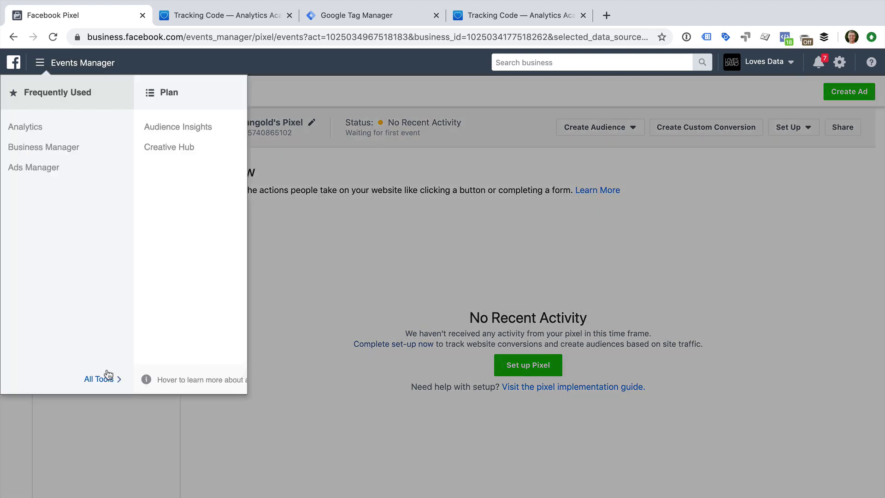